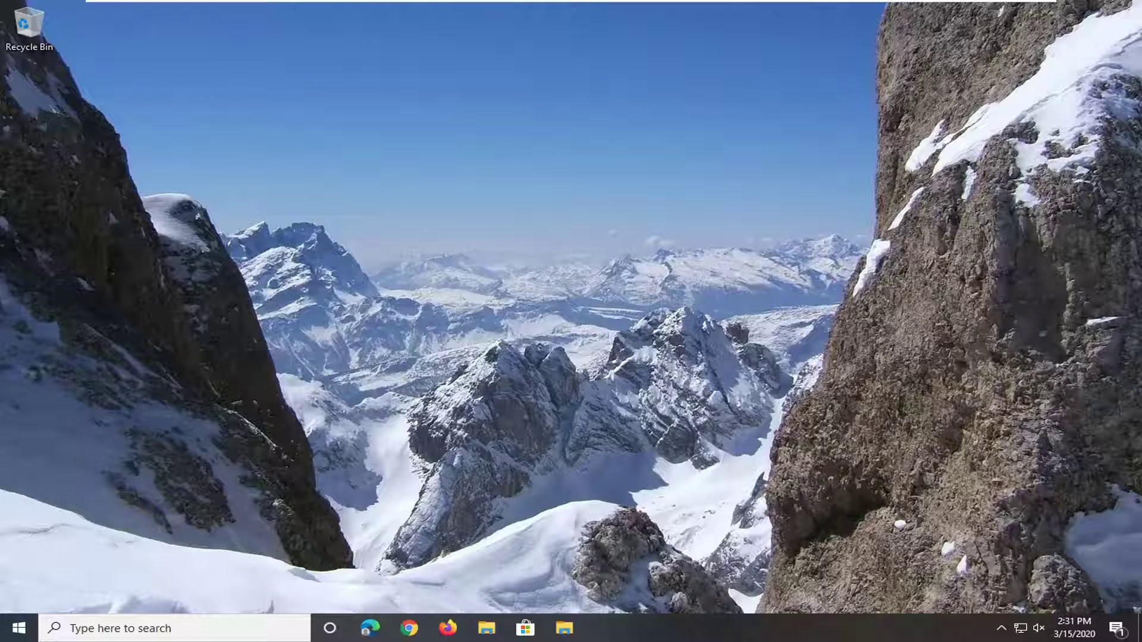
- Search the Start menu for regedit and run Registry Editor as administrator
left_click(13, 636)
type("re")
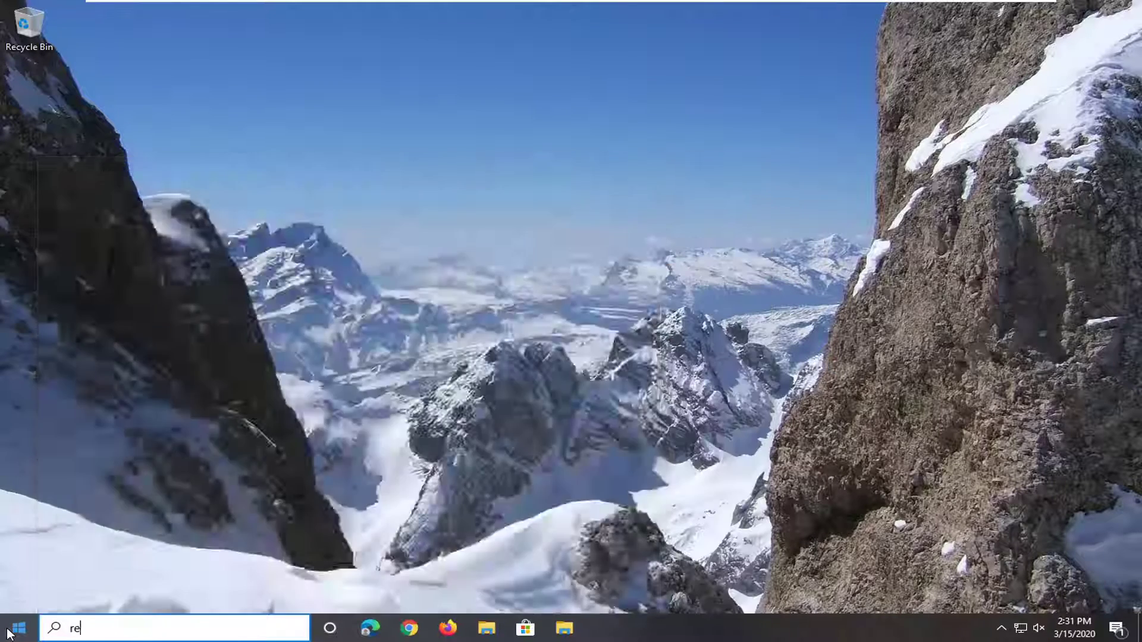
type("gedit")
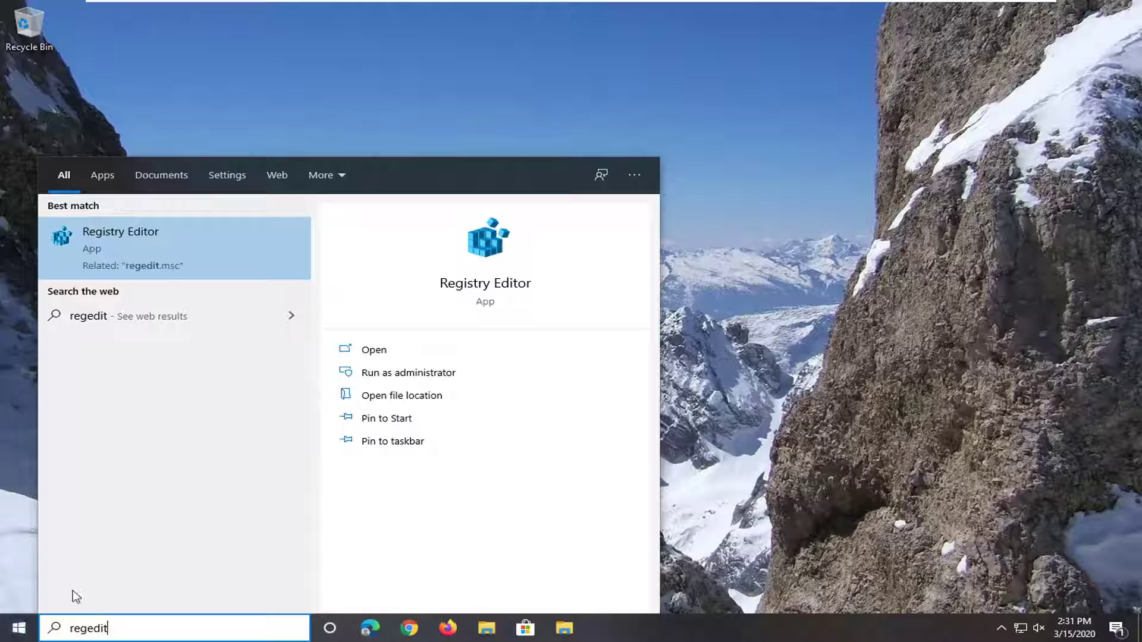
right_click(117, 249)
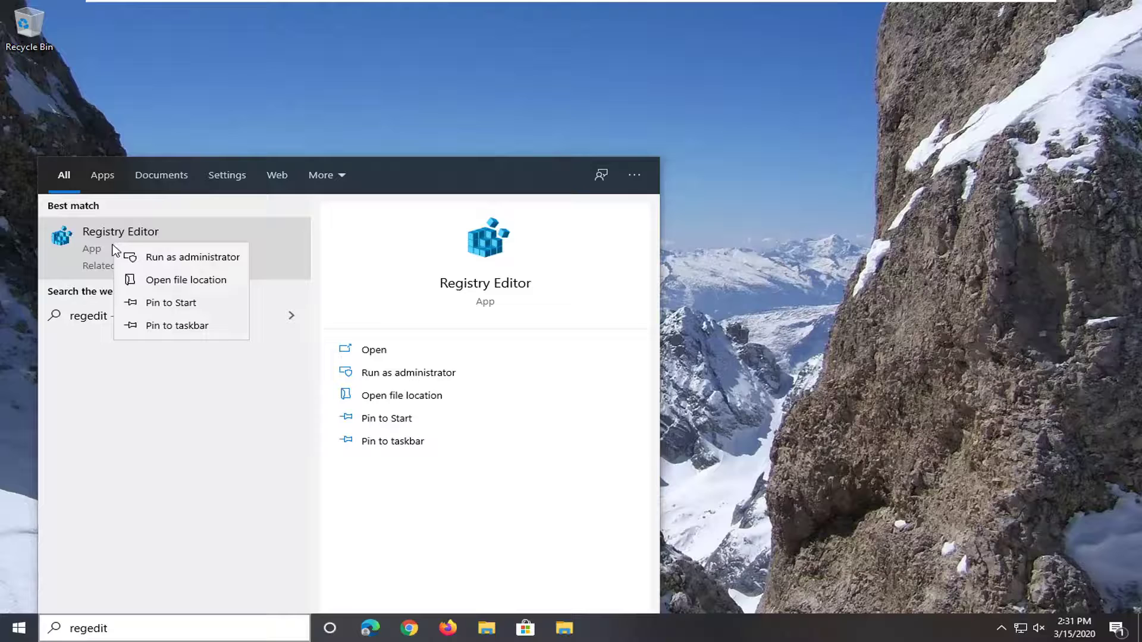
left_click(173, 258)
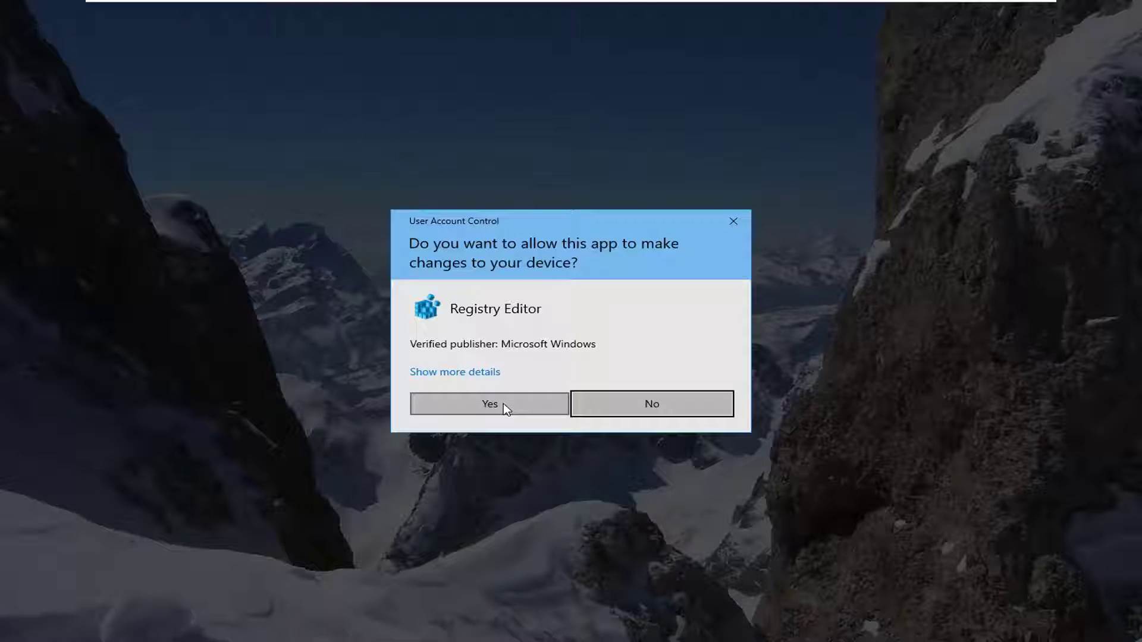
- Approve the UAC prompt, then browse the Export dialog to the Desktop and cancel it
left_click(488, 405)
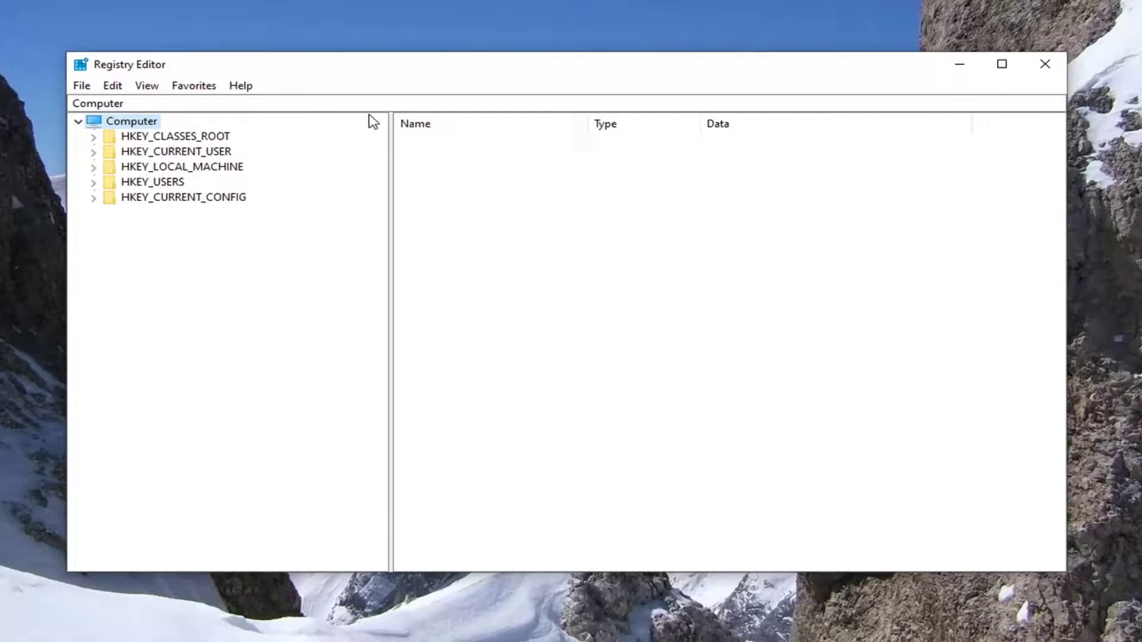
left_click(146, 103)
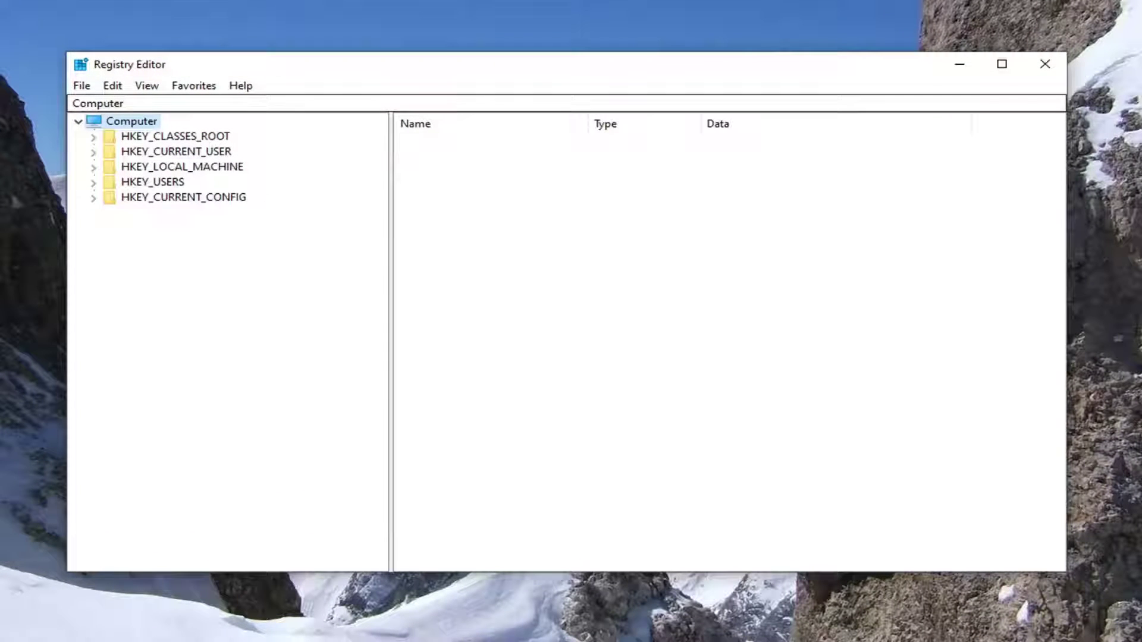
left_click(84, 90)
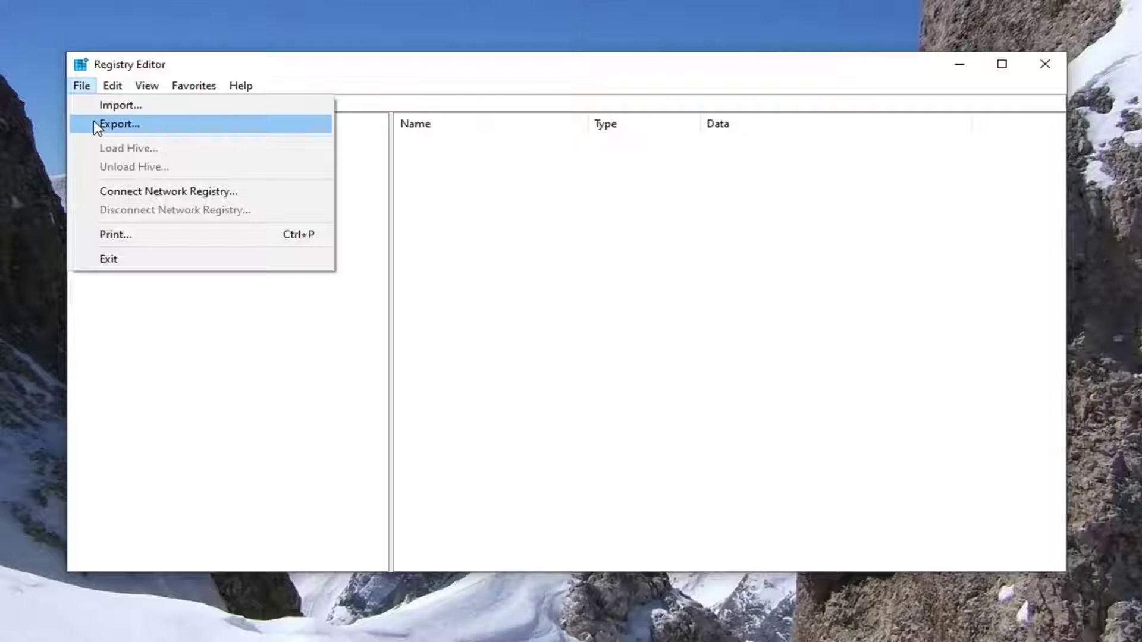
left_click(98, 123)
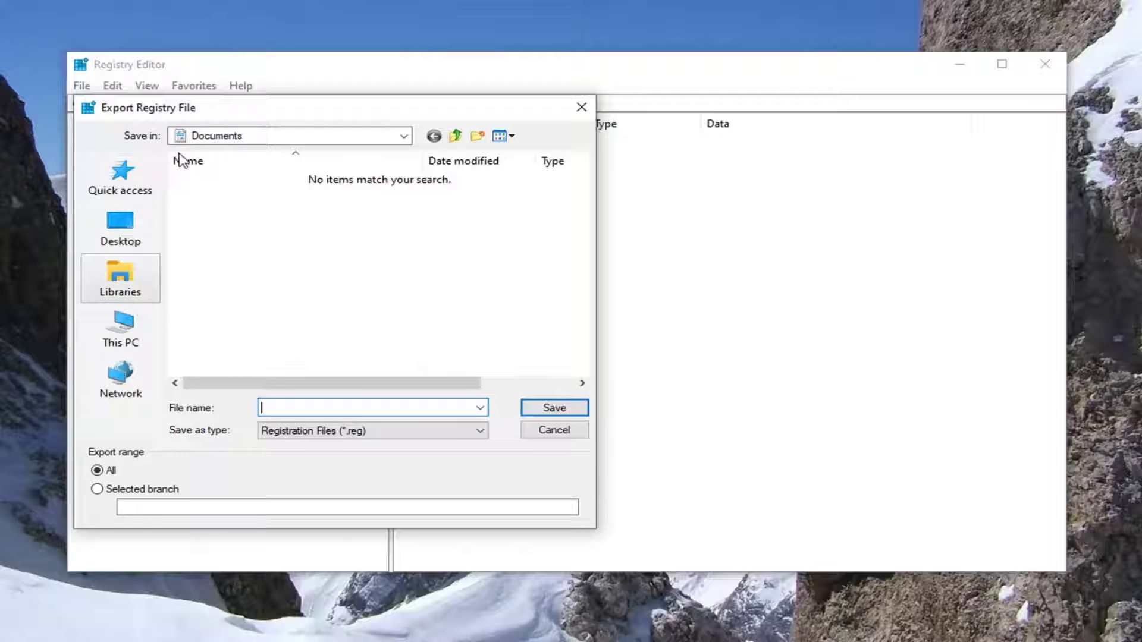
left_click(120, 227)
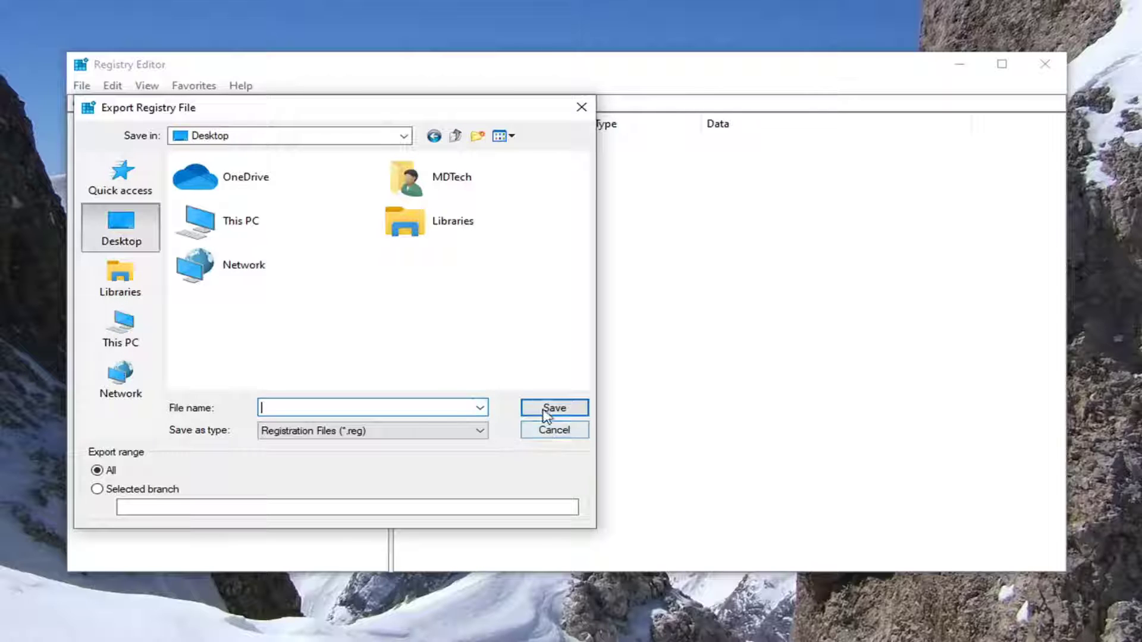
left_click(542, 440)
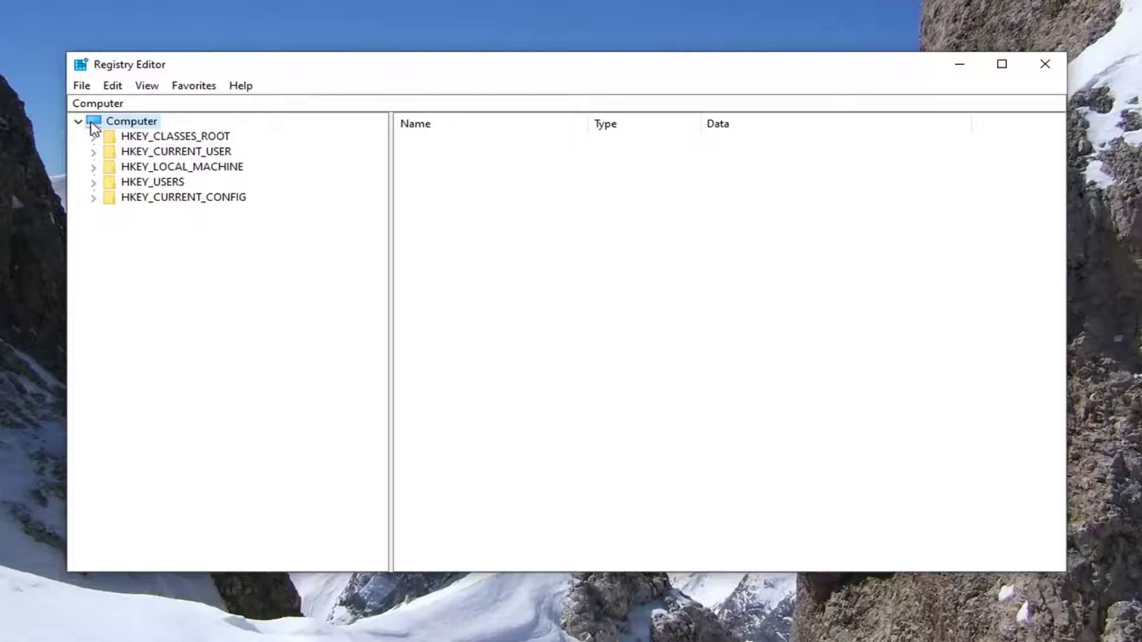
- Bring up the Import registry file dialog and cancel it without importing
left_click(81, 86)
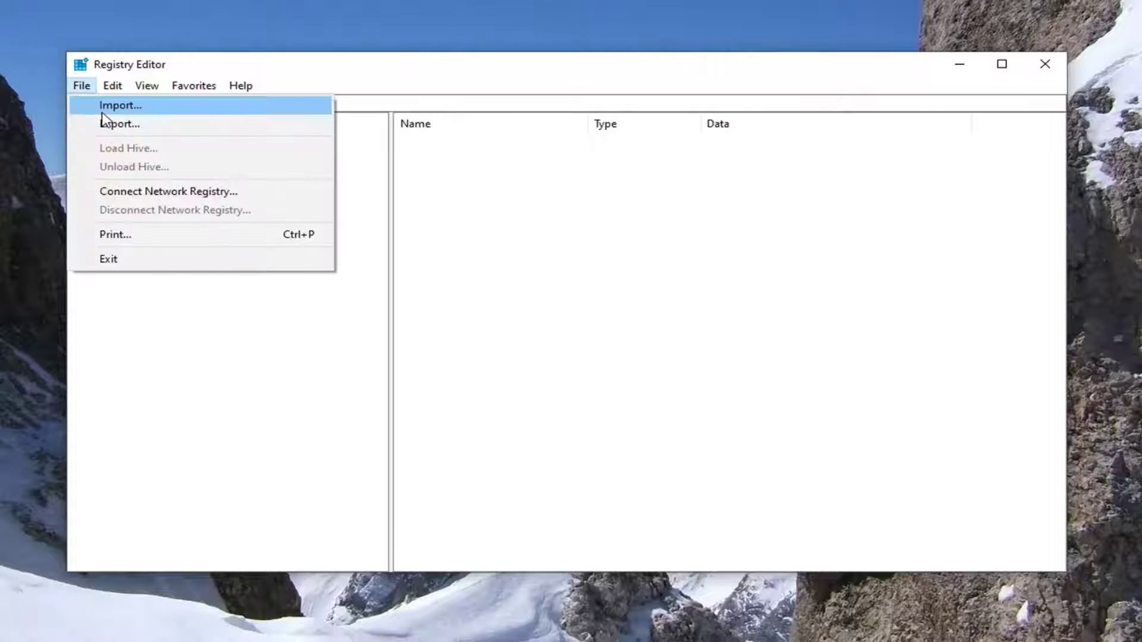
left_click(101, 108)
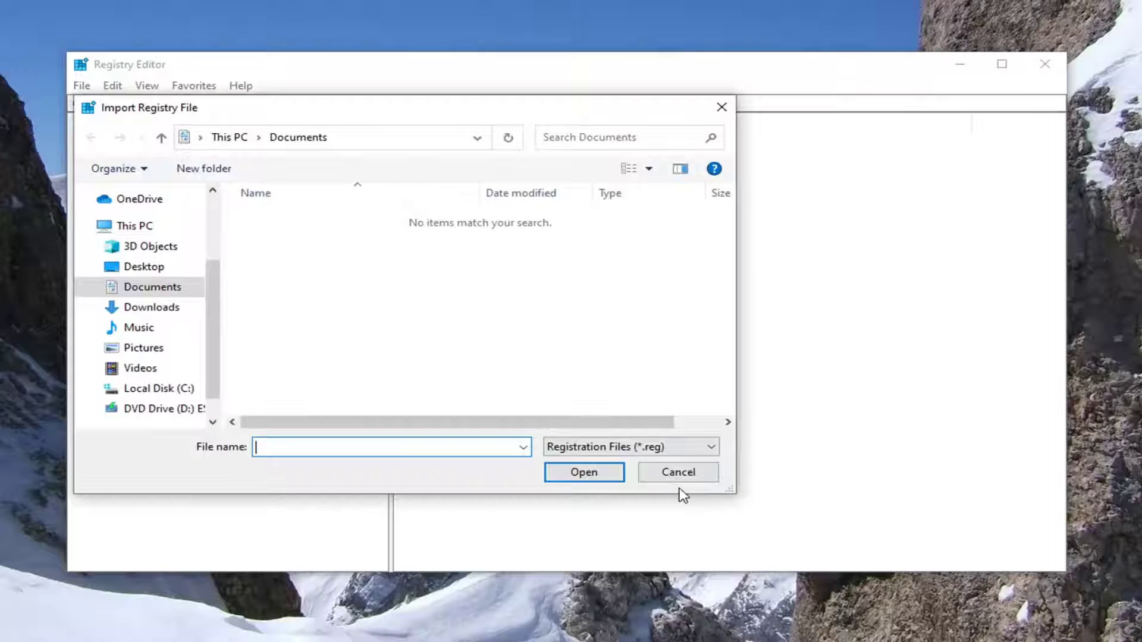
left_click(674, 476)
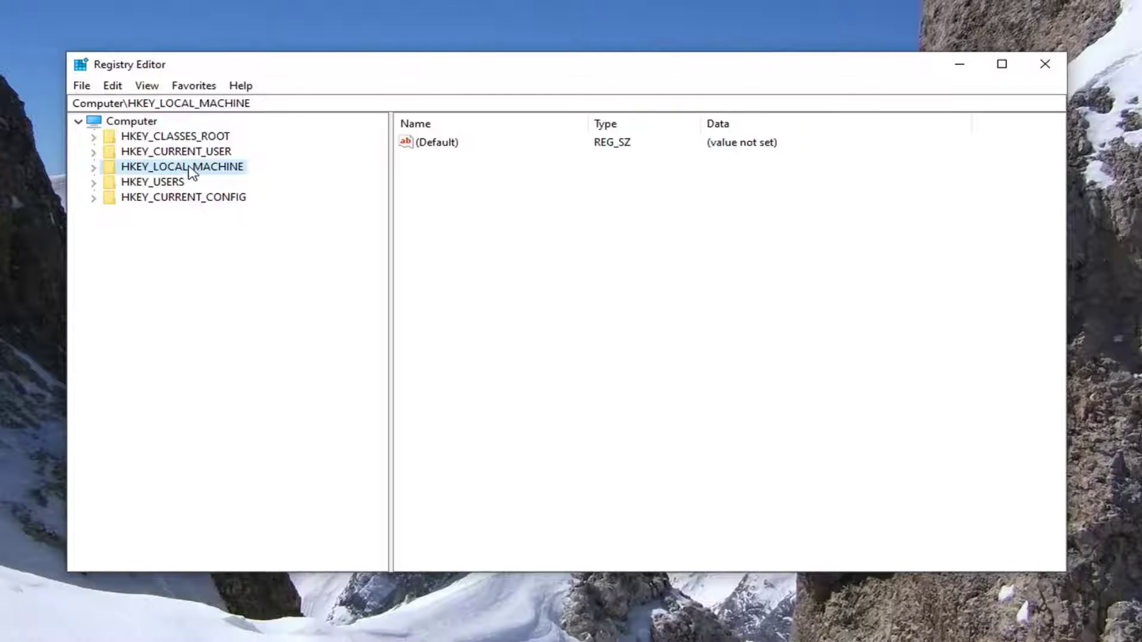
- Expand HKEY_LOCAL_MACHINE, SOFTWARE, Policies and Microsoft, and select the Windows key
double_click(189, 169)
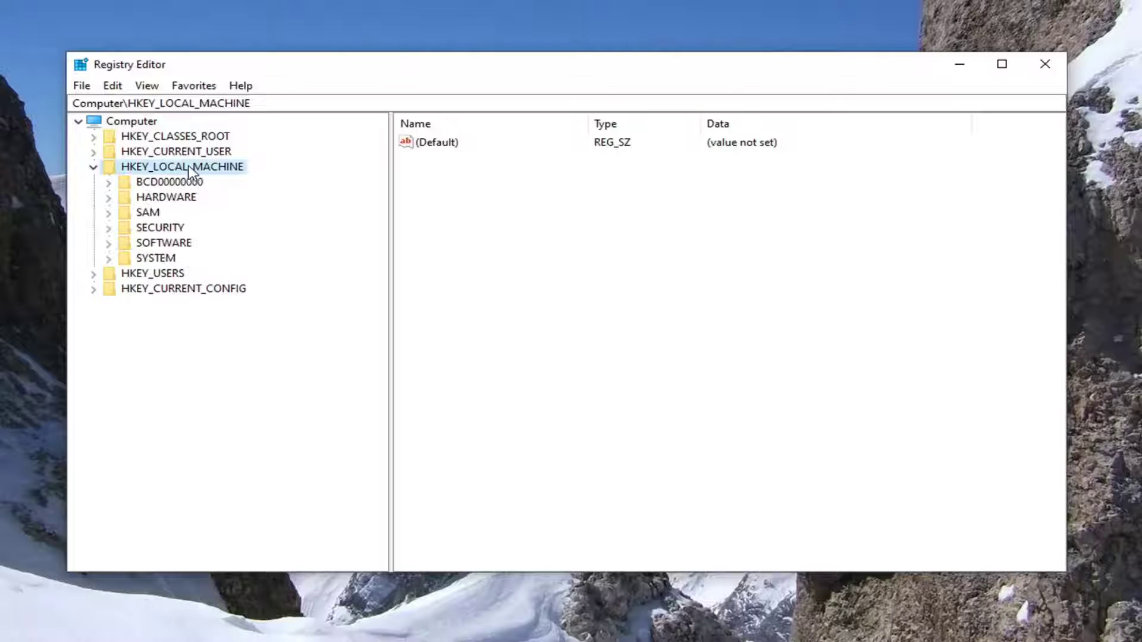
double_click(147, 244)
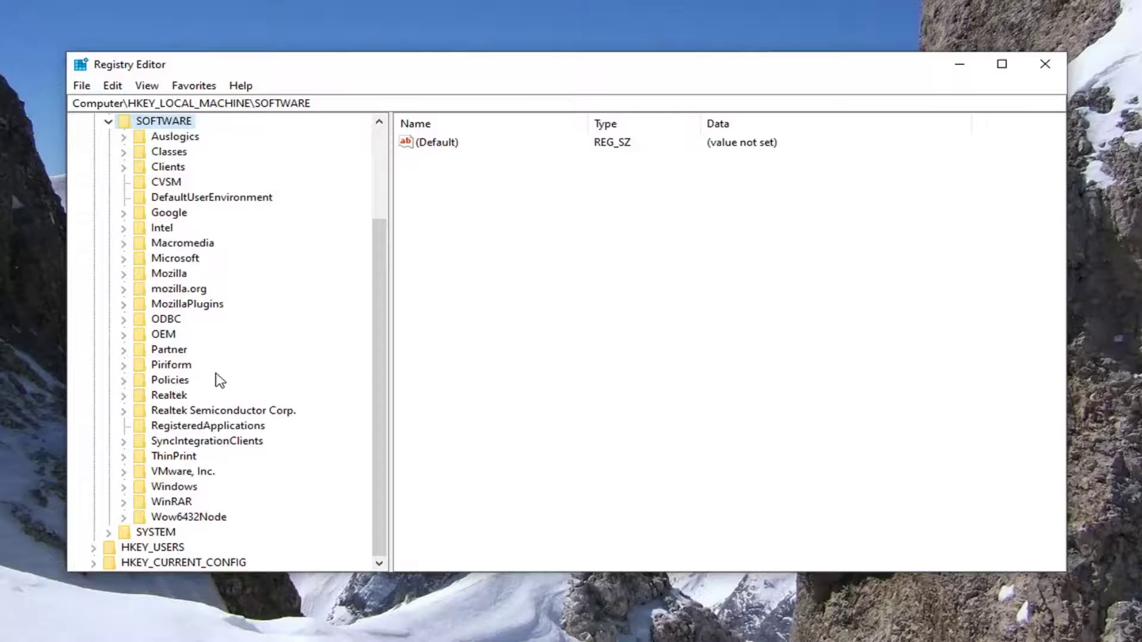
double_click(163, 384)
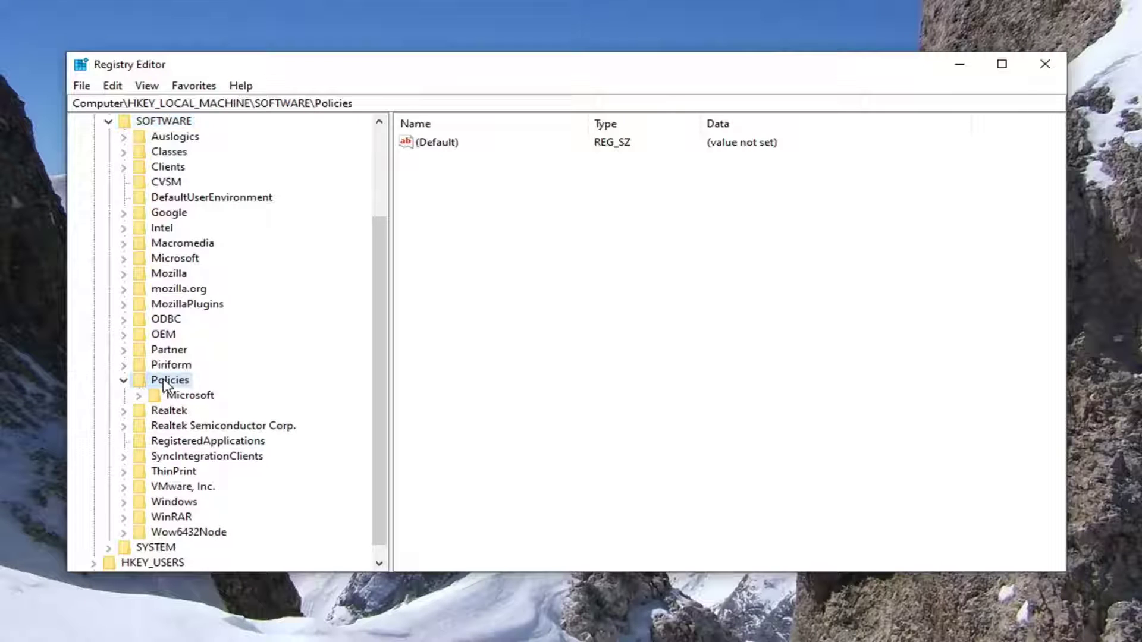
double_click(170, 397)
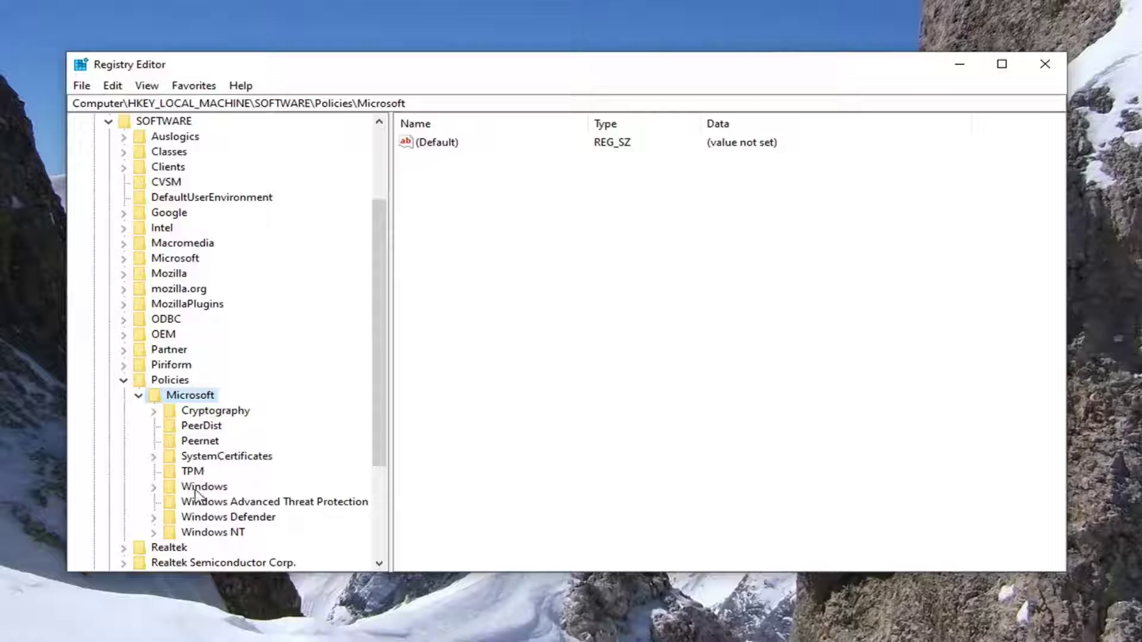
left_click(203, 488)
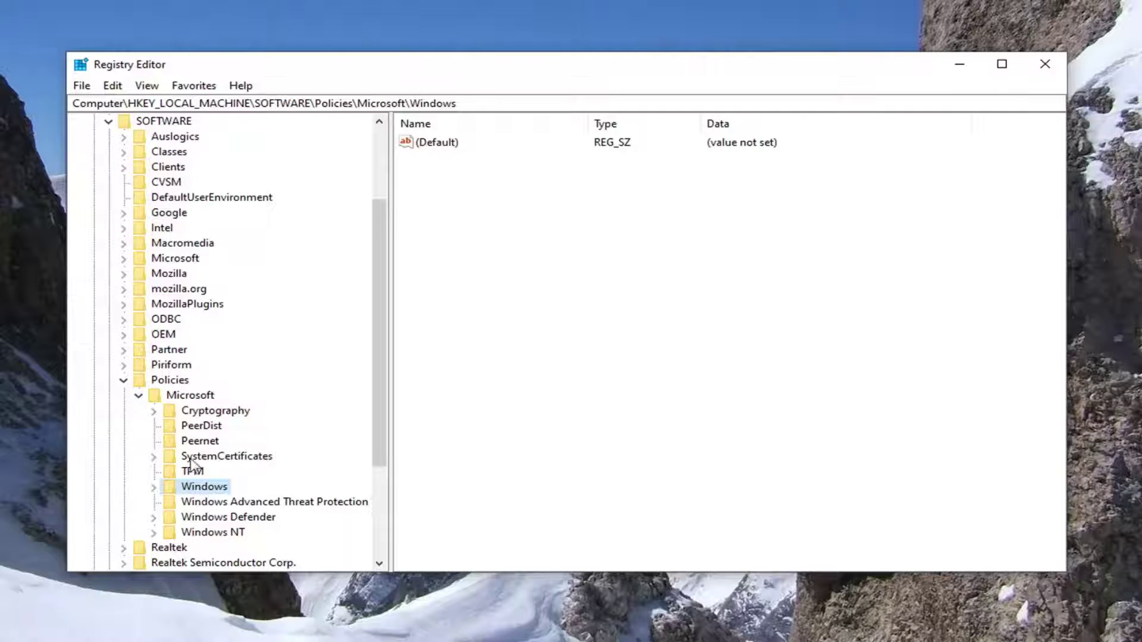
- Add a new subkey named LanmanWorkstation under the Windows key
right_click(197, 493)
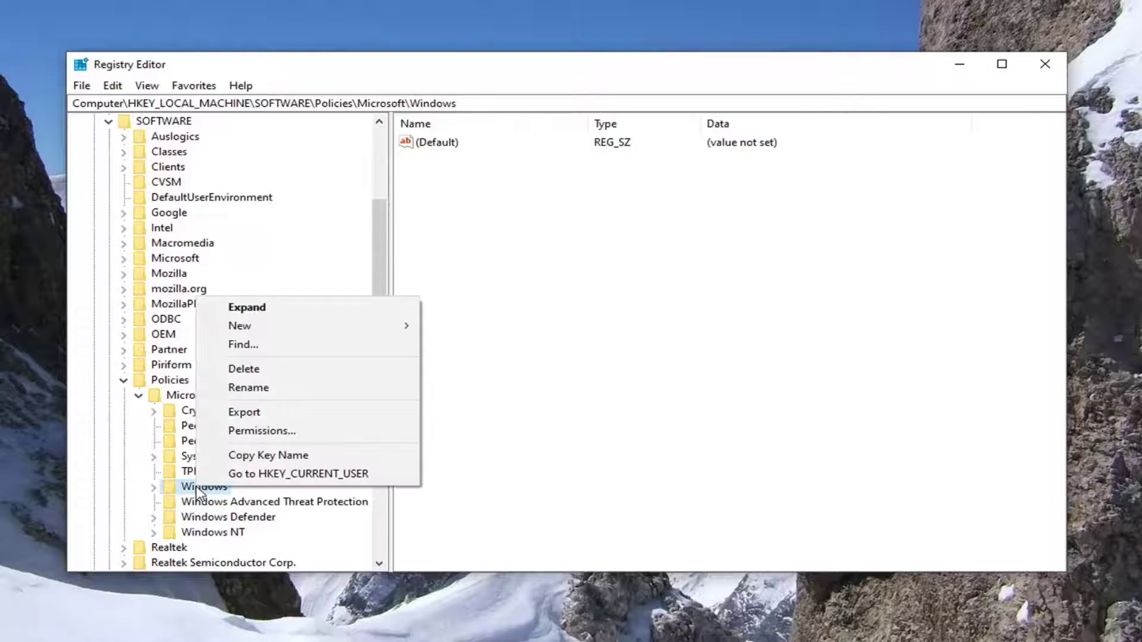
mouse_move(247, 333)
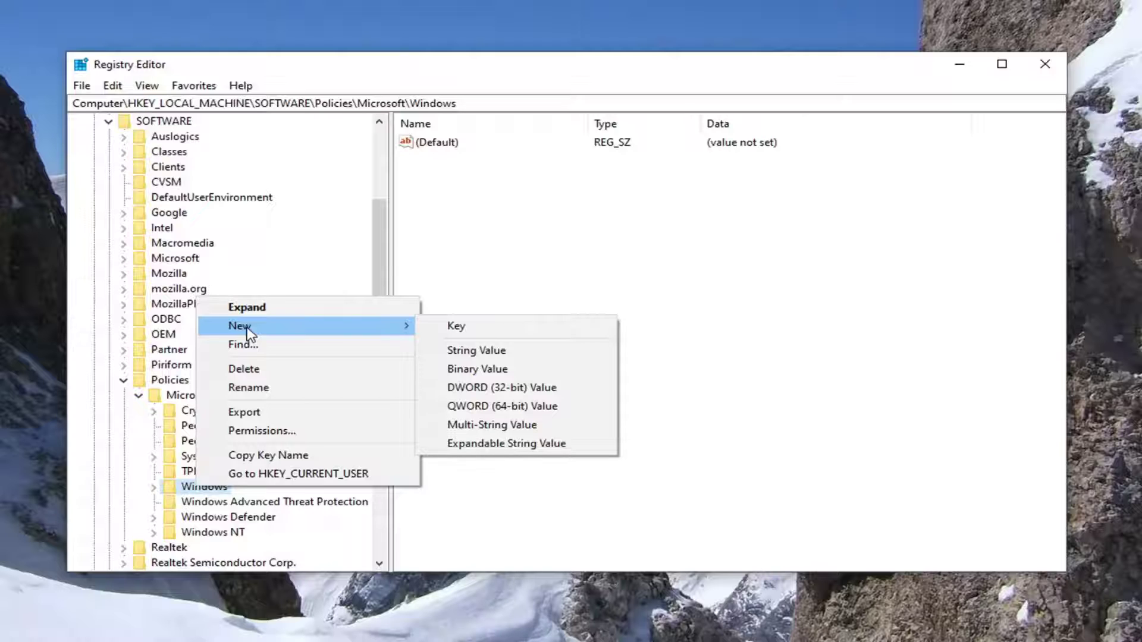
left_click(478, 327)
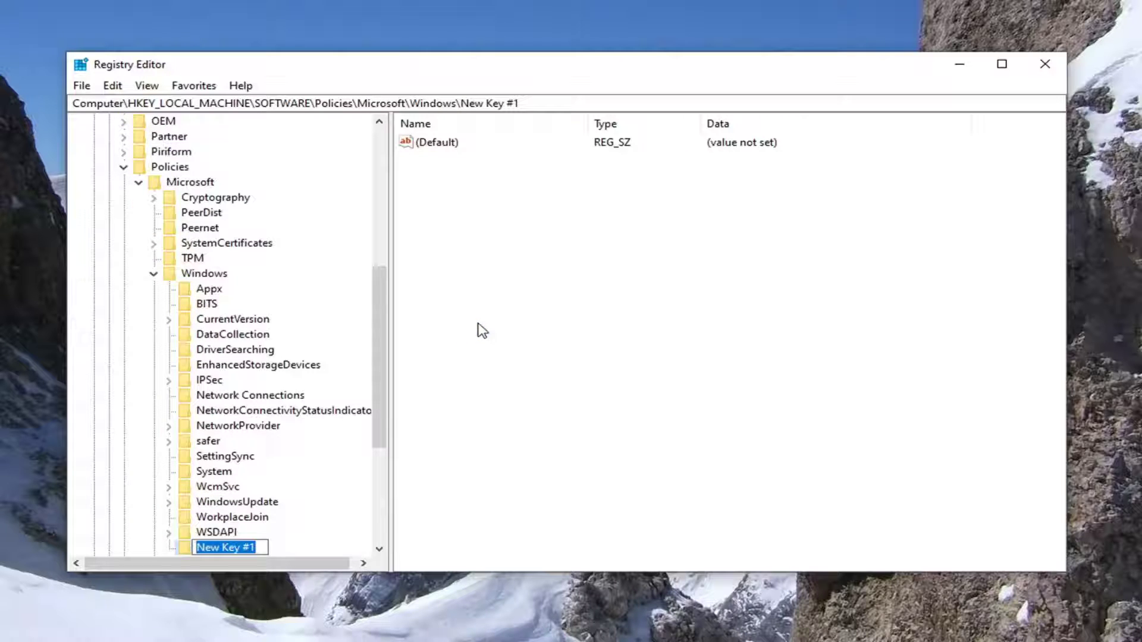
type("Lanman")
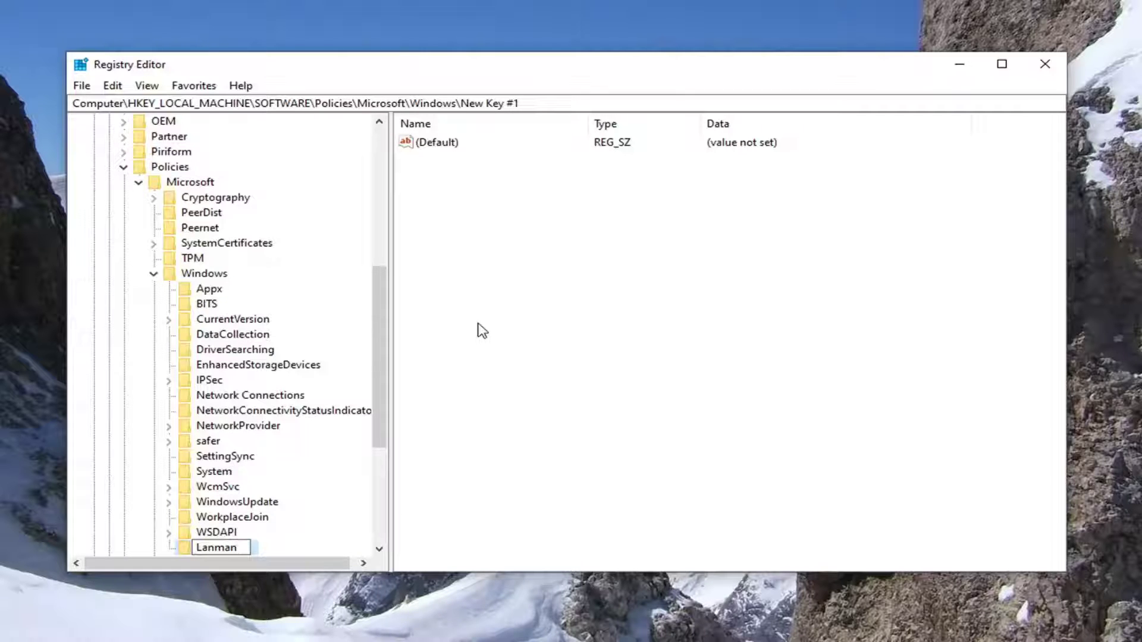
type("Workstatio")
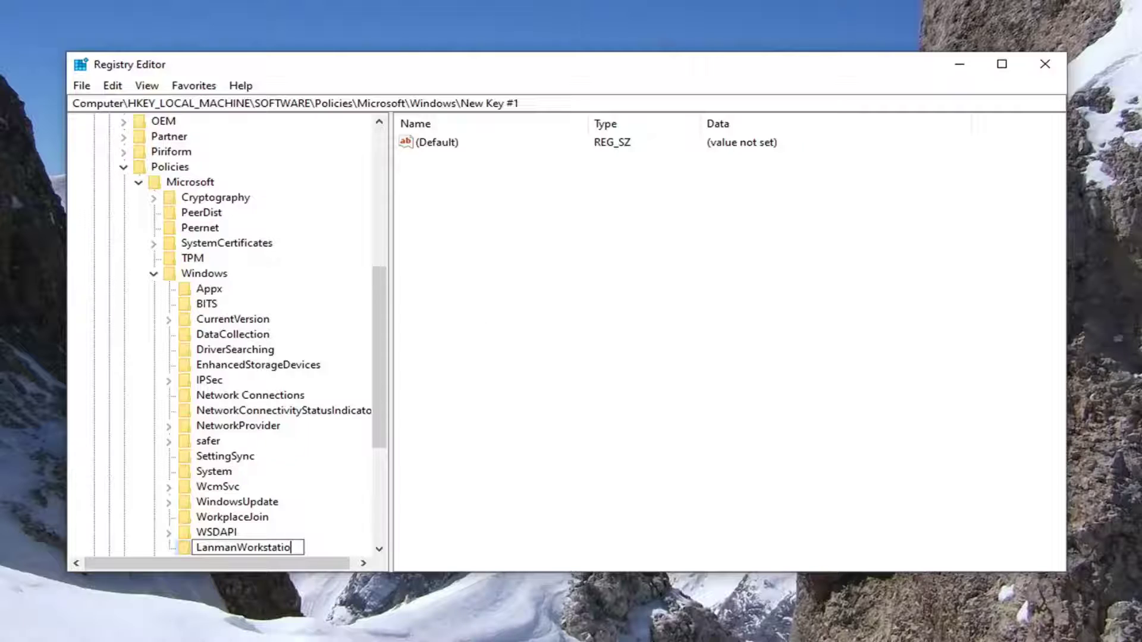
type("n")
key("Return")
scroll(284, 482, "down", 1)
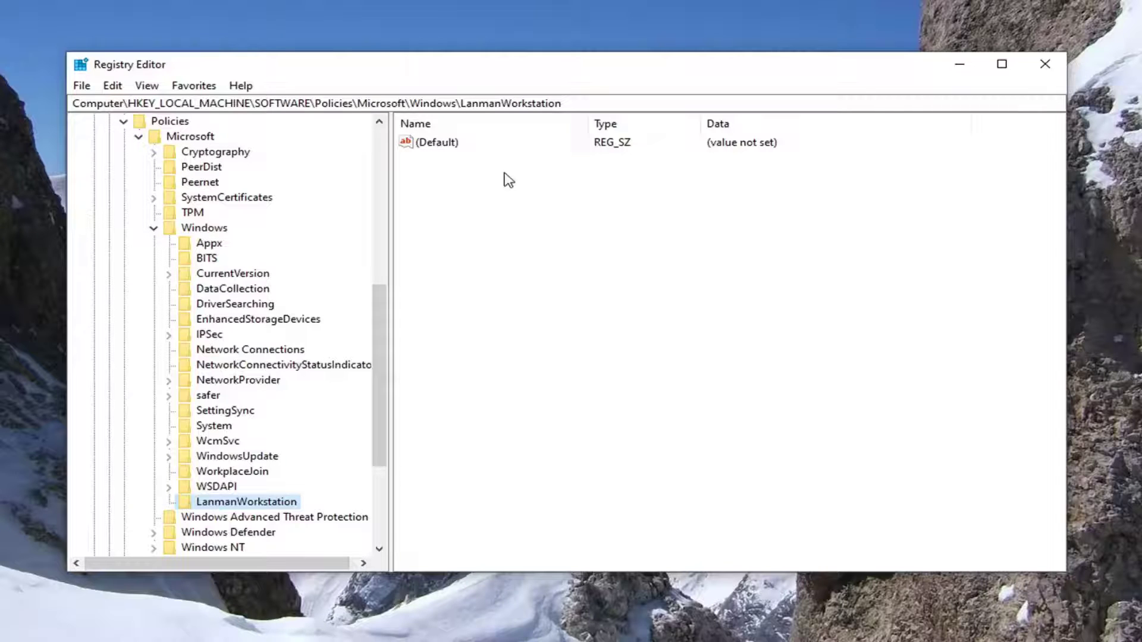
- Create a DWORD (32-bit) value named AllowInsecureGuestAuth, removing the pasted leading space
right_click(450, 188)
mouse_move(520, 207)
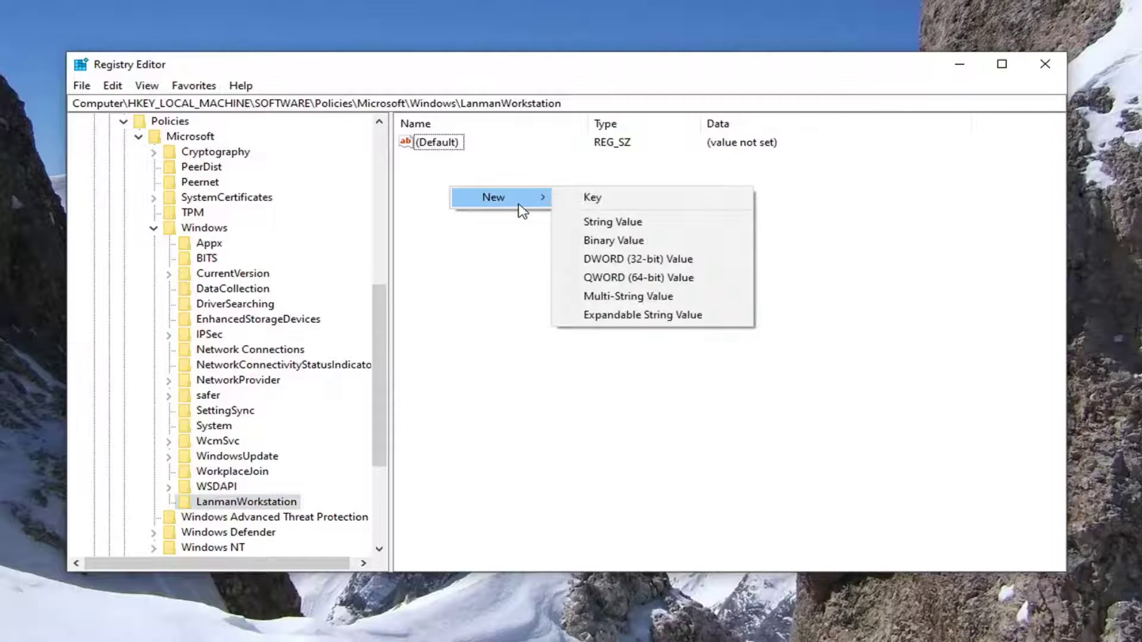
left_click(619, 259)
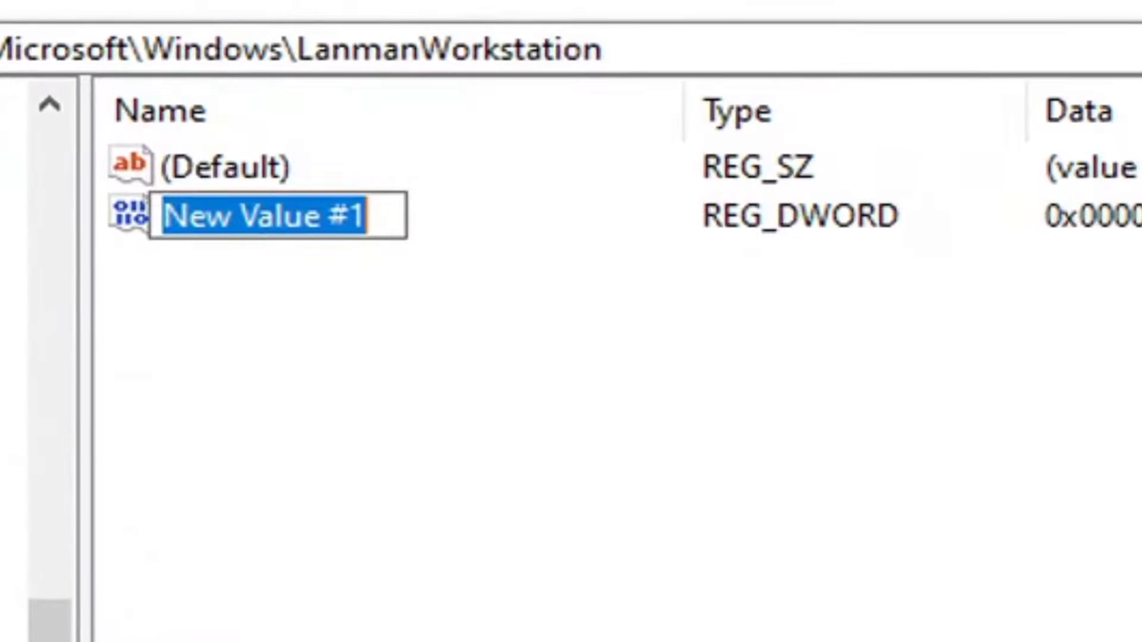
right_click(256, 212)
left_click(402, 440)
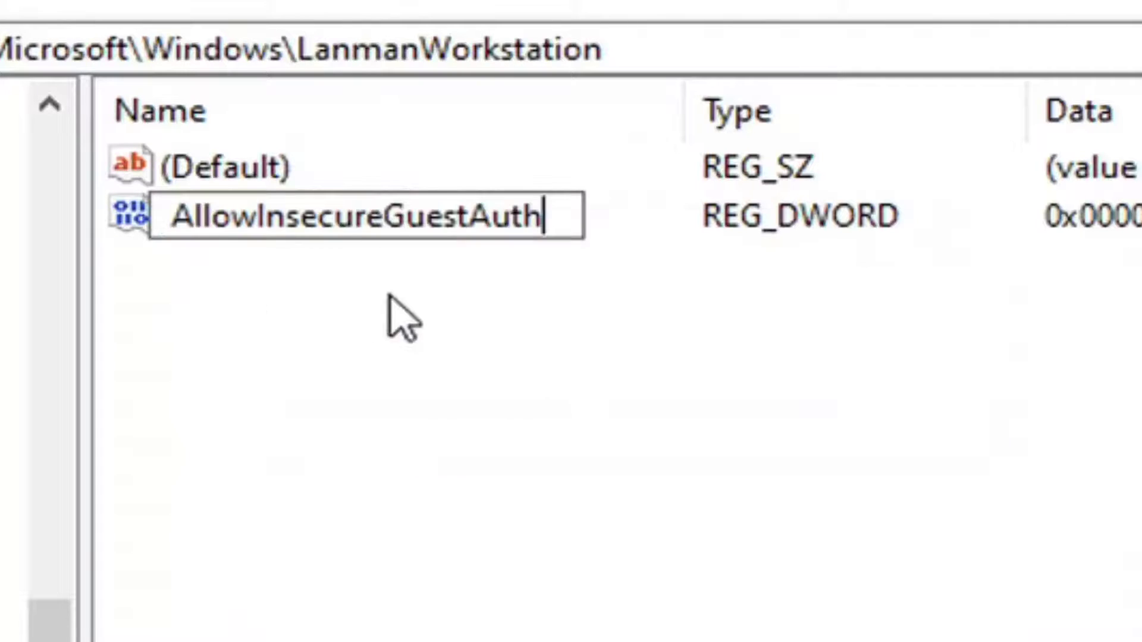
key("Home")
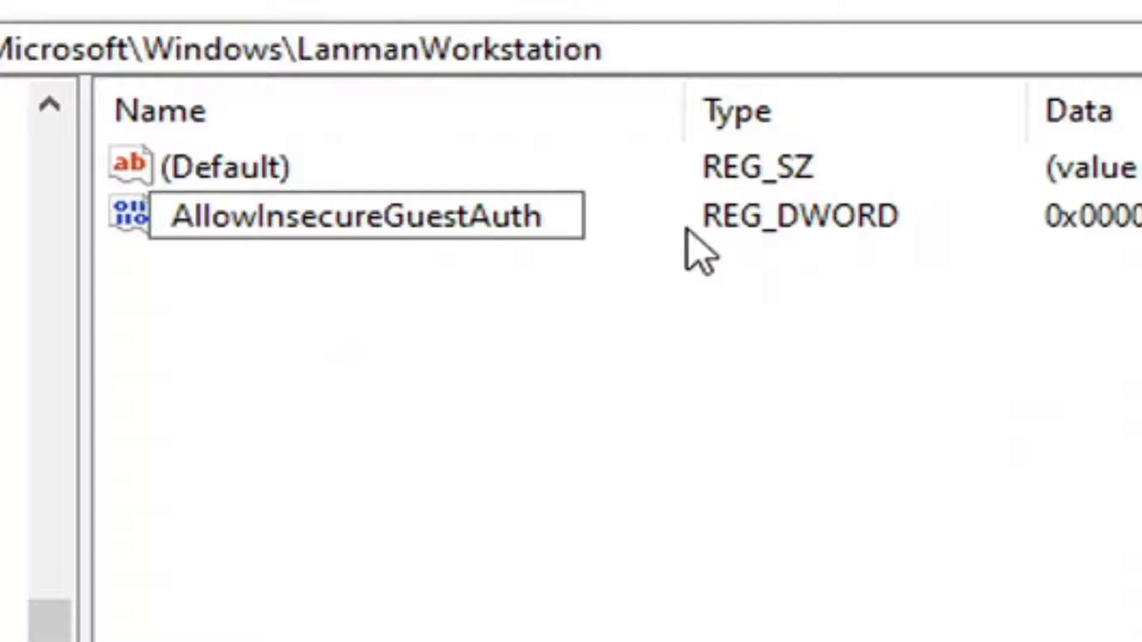
key("Delete")
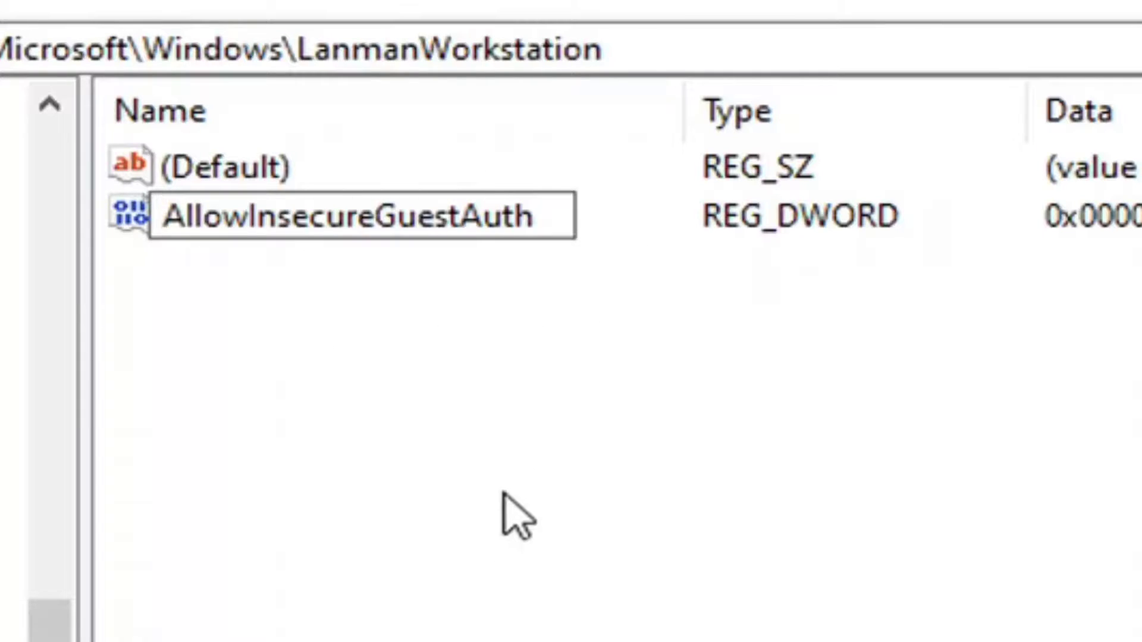
key("Return")
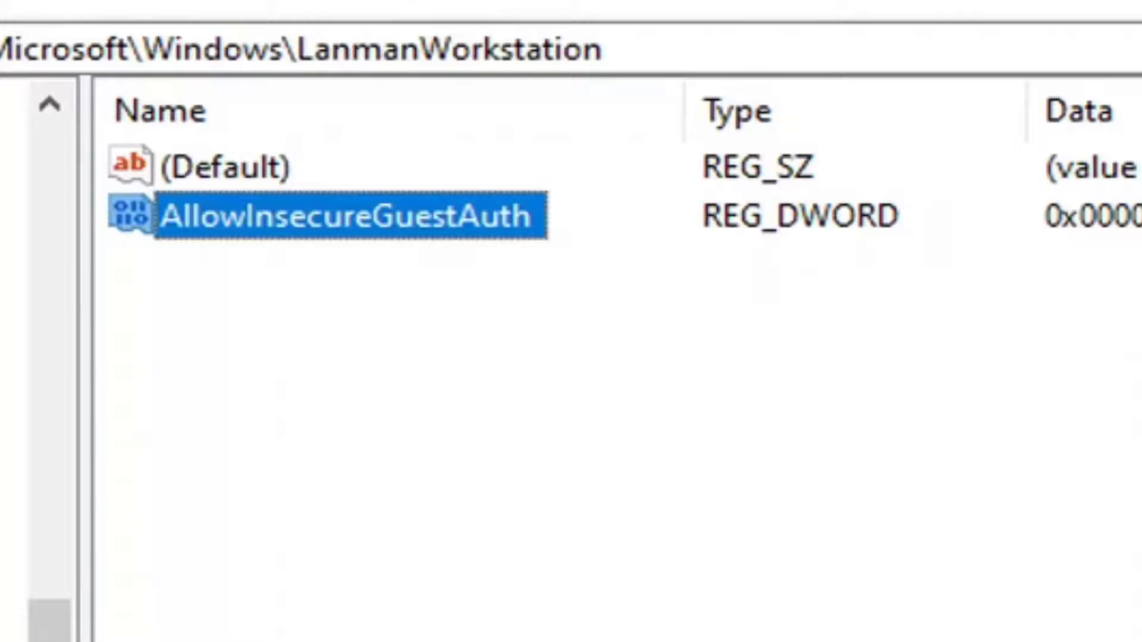
- Set the AllowInsecureGuestAuth value data to 1
double_click(291, 222)
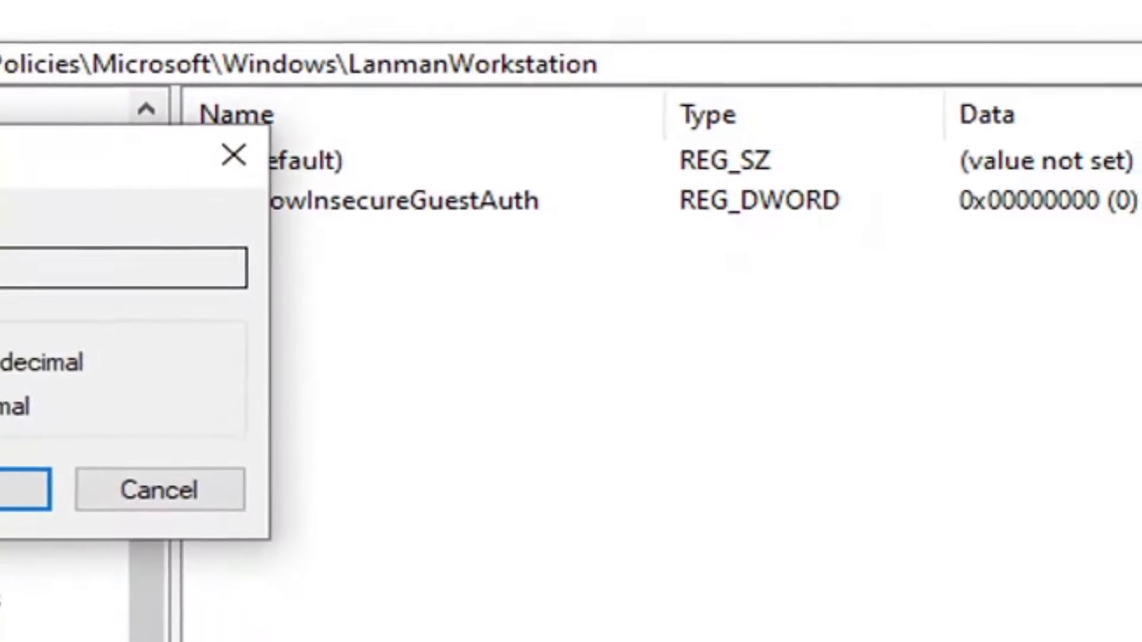
type("1")
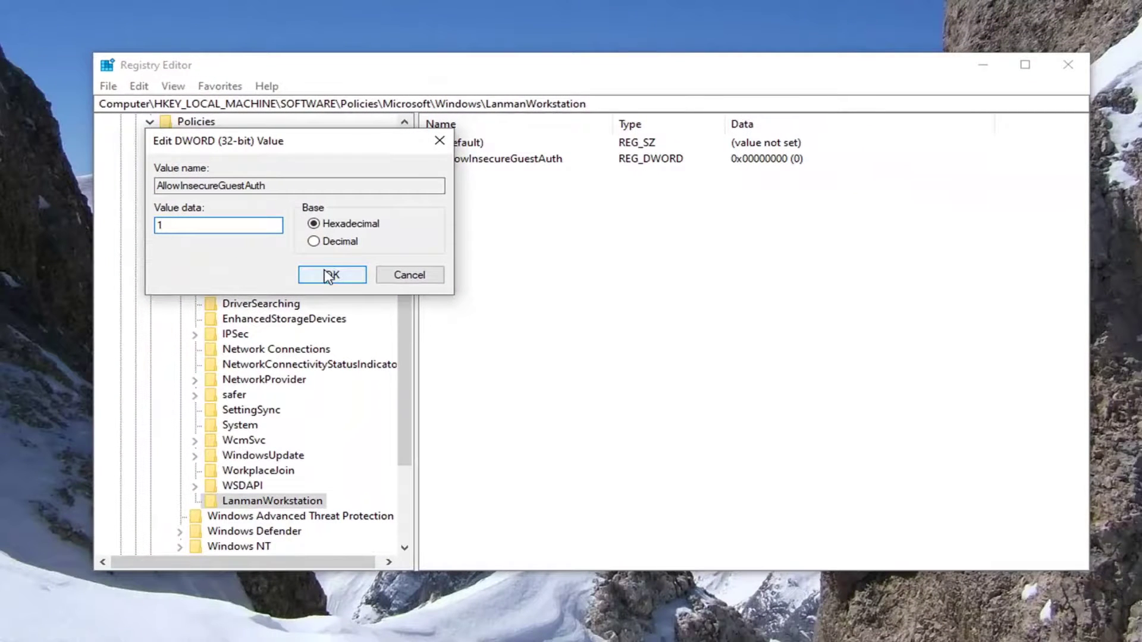
left_click(329, 276)
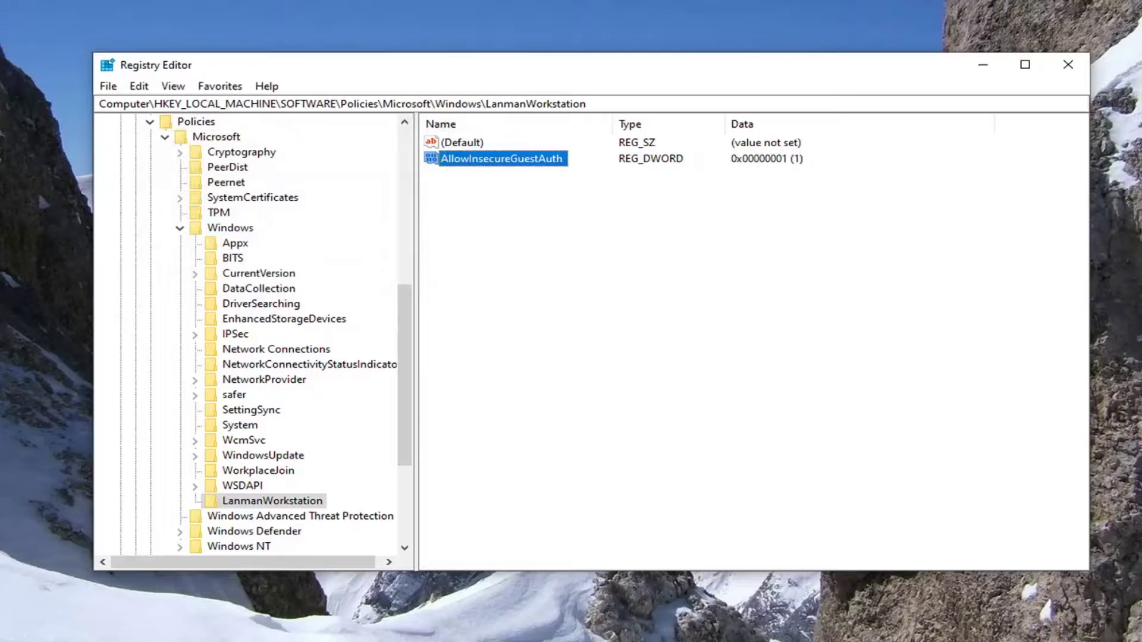
- Collapse Windows, Microsoft, Policies and SOFTWARE, select Computer, and close Registry Editor
left_click_drag(402, 376, 412, 289)
left_click(180, 440)
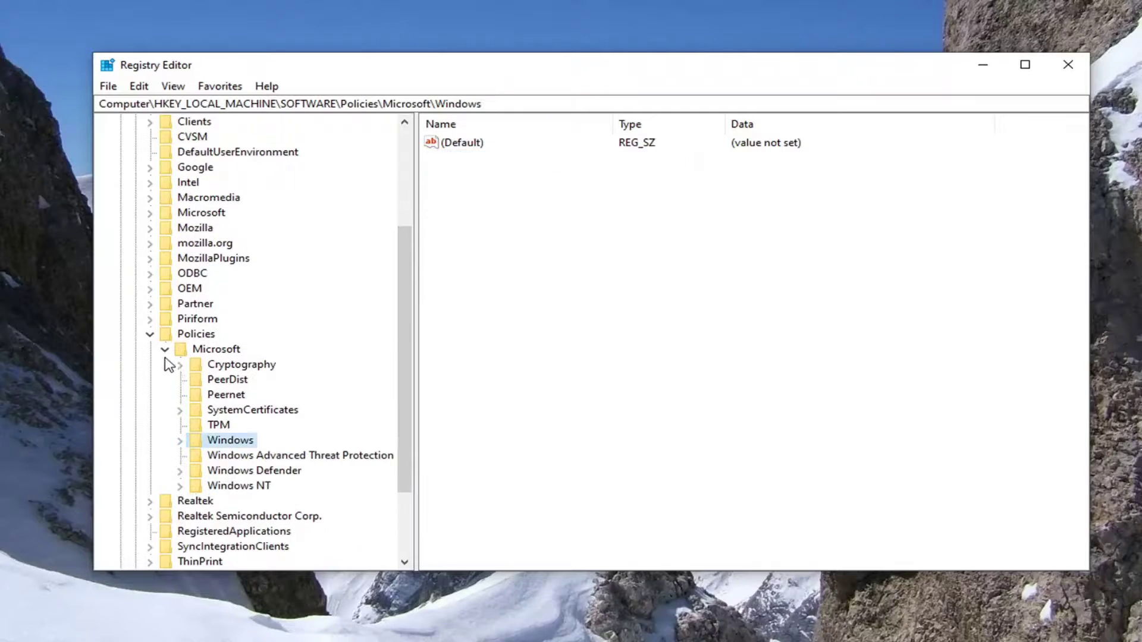
left_click(165, 349)
left_click(150, 364)
scroll(209, 360, "up", 3)
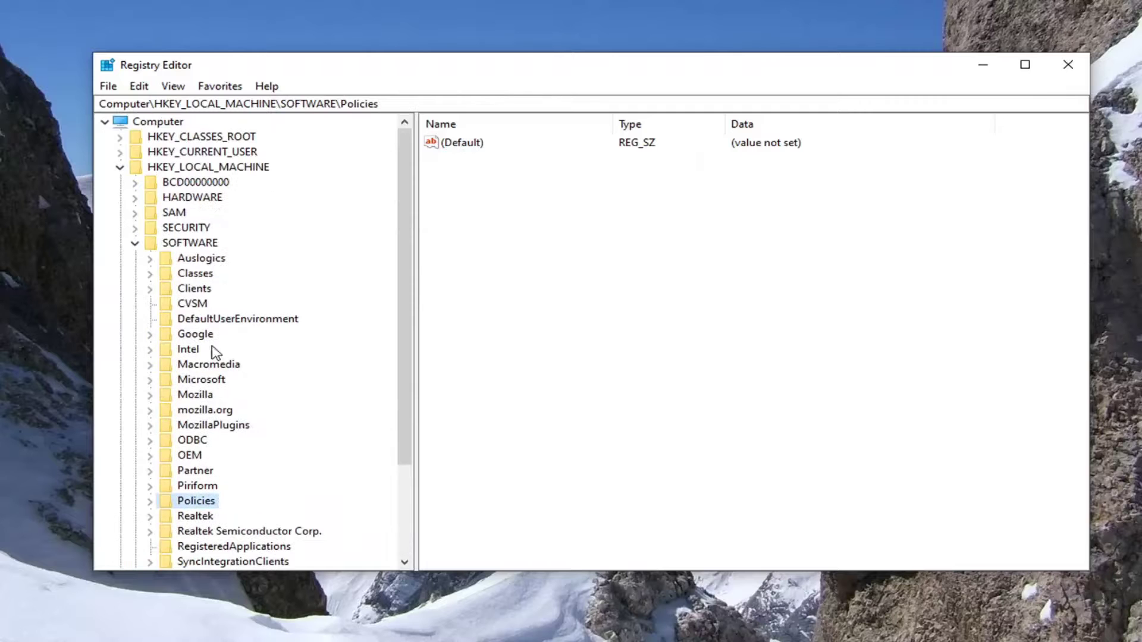
left_click(135, 243)
left_click(154, 123)
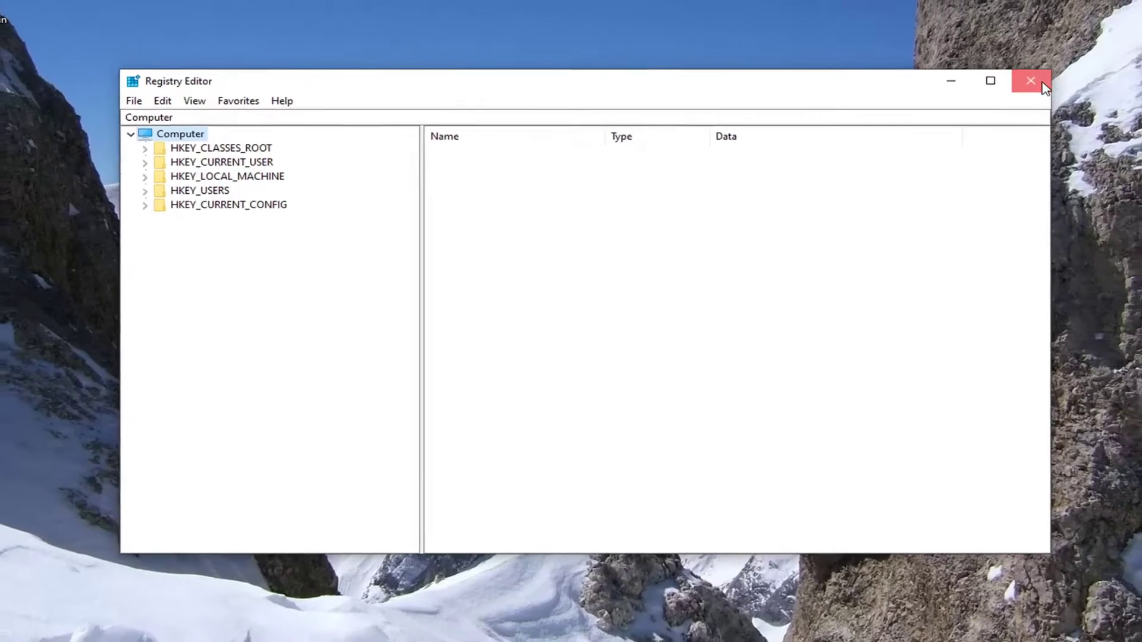
left_click(1044, 87)
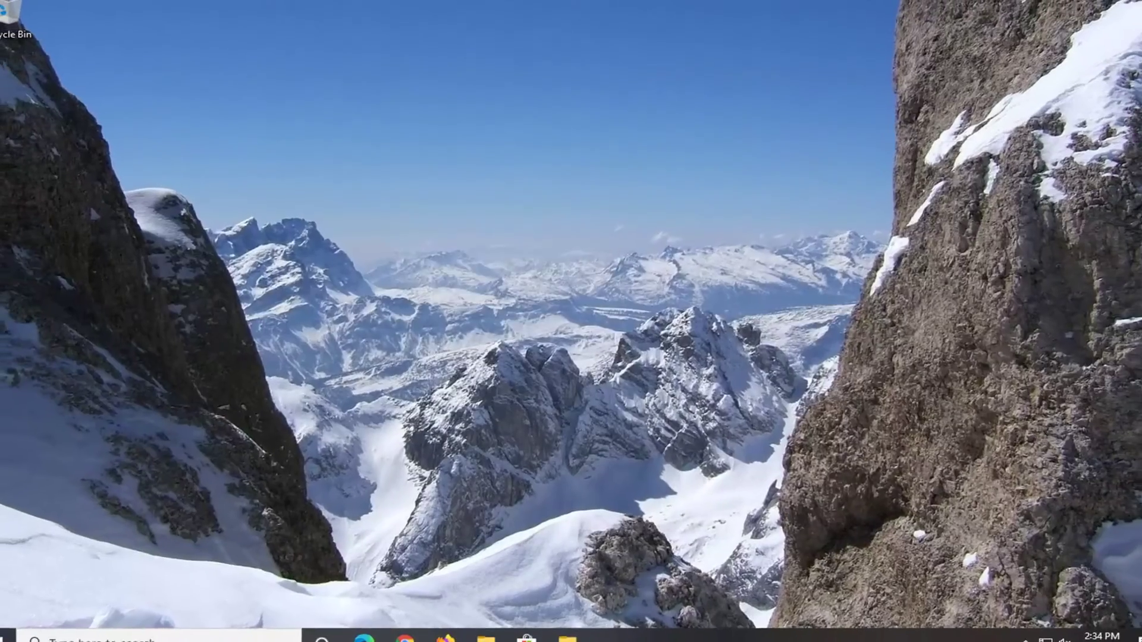